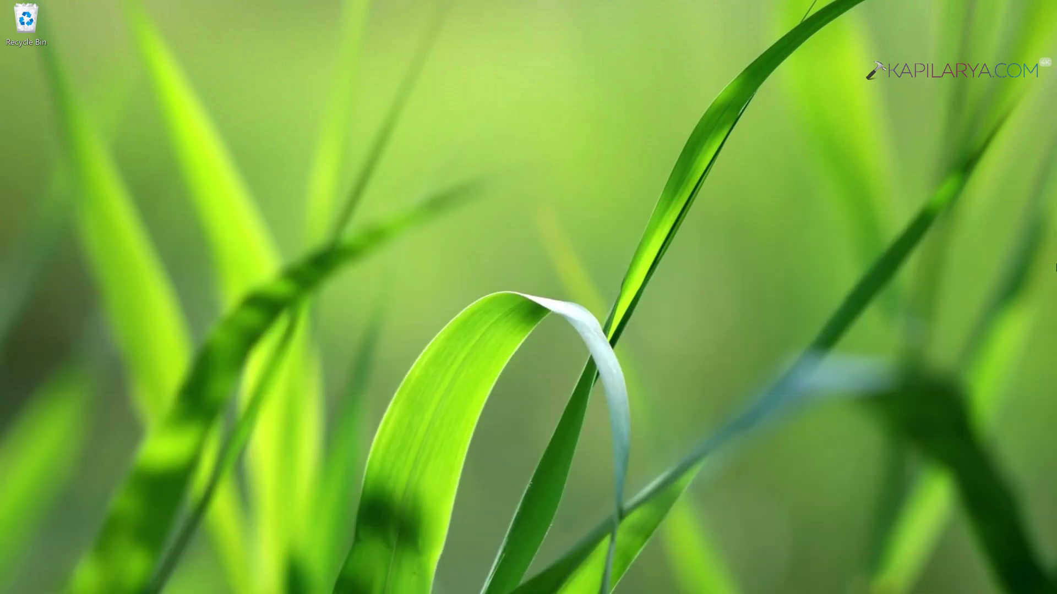
# Browse the Win+X menu's Shut down or sign out submenu down to Shut down and Restart.
pyautogui.press('super+x')
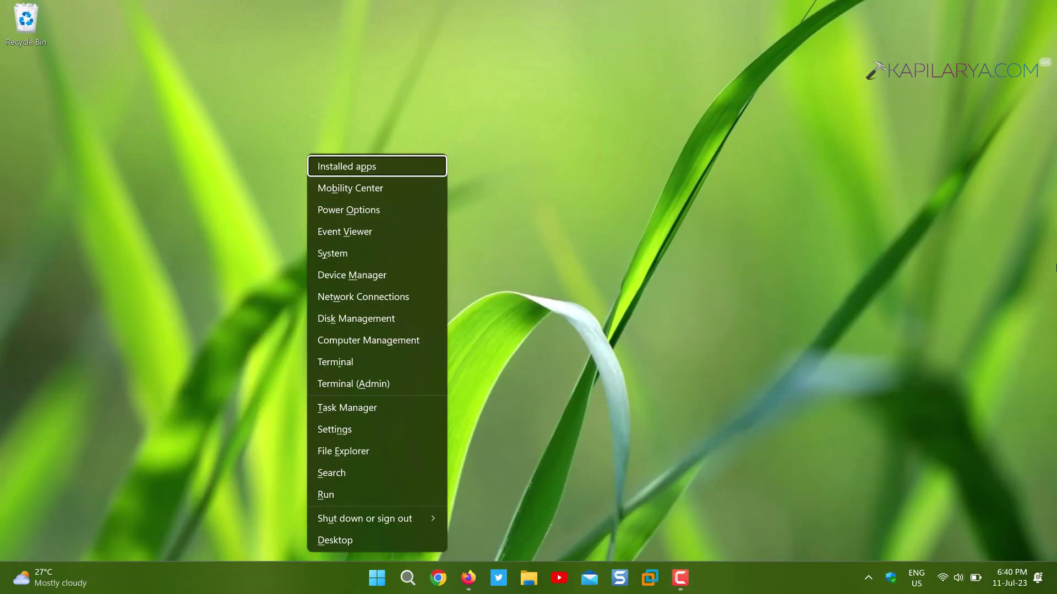
pyautogui.press('Down')
pyautogui.press('Down')
pyautogui.press('Down')
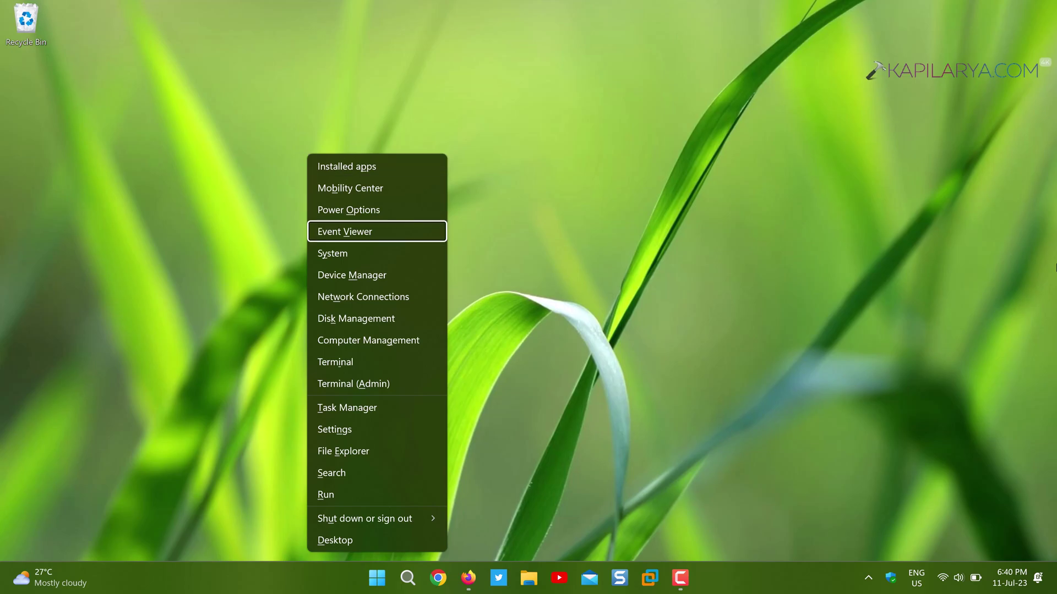
pyautogui.press('Down')
pyautogui.press('Down')
pyautogui.press('Down')
pyautogui.press('Down')
pyautogui.press('Down')
pyautogui.press('Down')
pyautogui.press('Down')
pyautogui.press('Down')
pyautogui.press('Down')
pyautogui.press('Down')
pyautogui.press('Down')
pyautogui.press('Down')
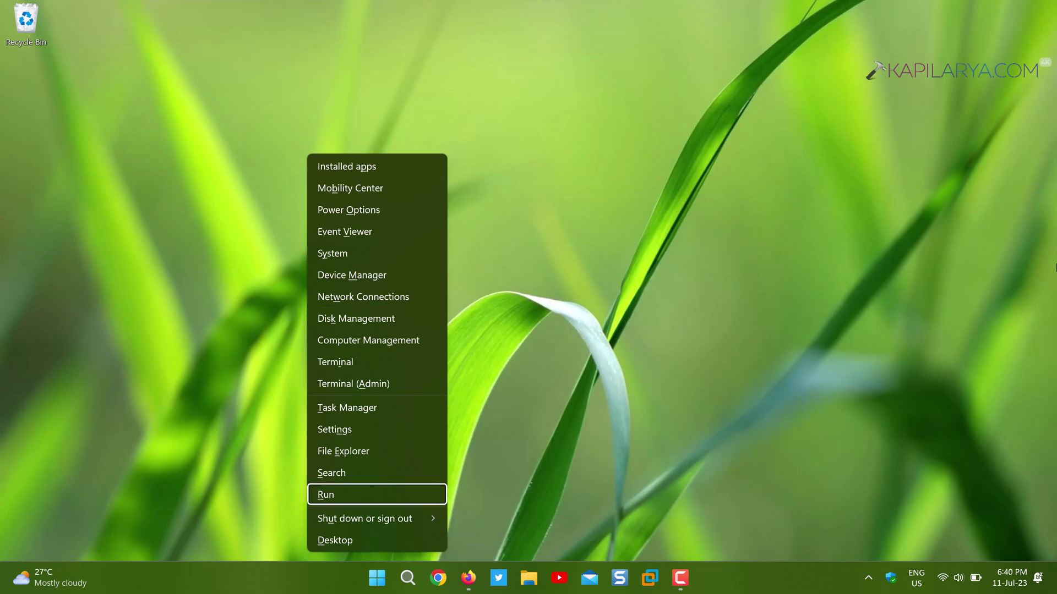
pyautogui.press('Down')
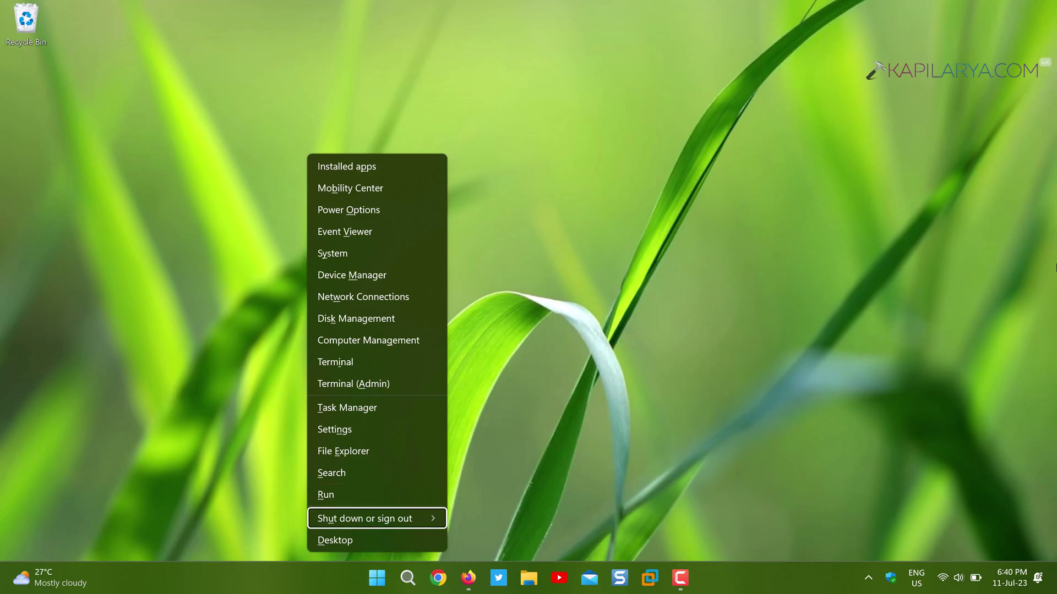
pyautogui.press('Right')
pyautogui.press('Down')
pyautogui.press('Down')
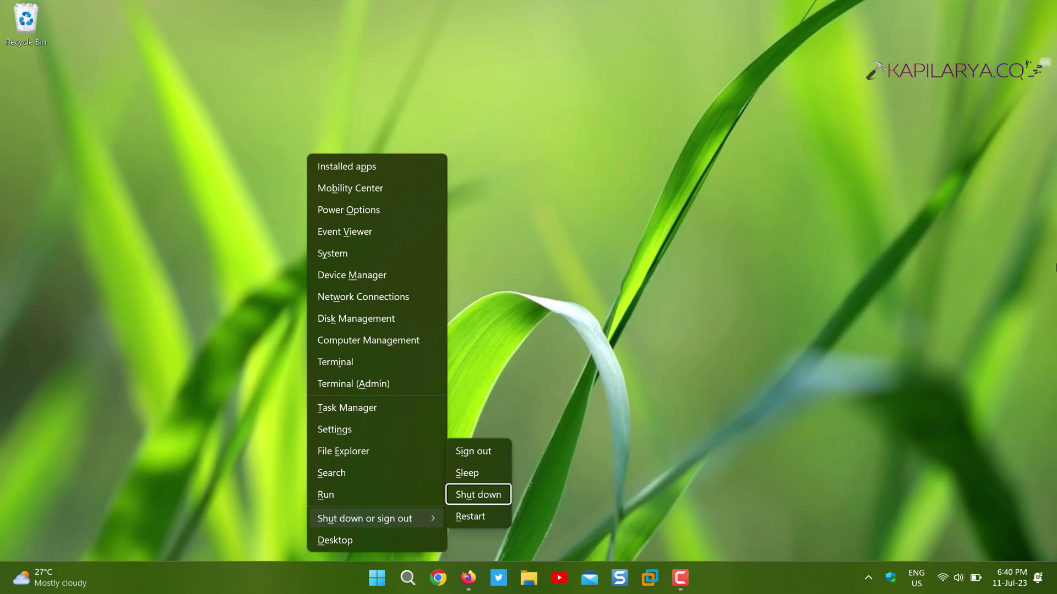
pyautogui.press('Down')
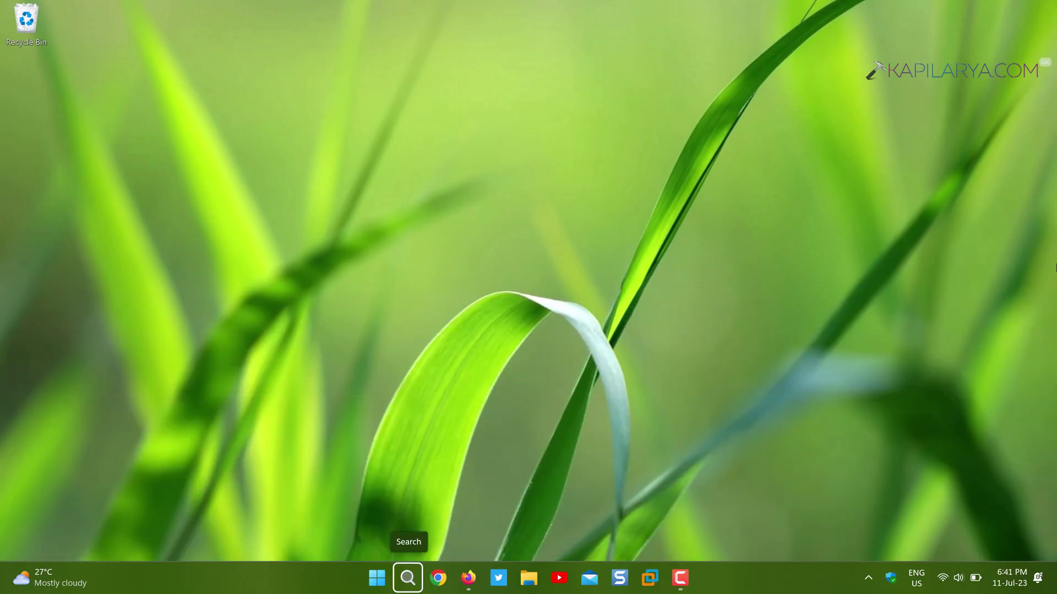
# Search Start for 'touchpa' and open the Touchpad settings best match.
pyautogui.press('super')
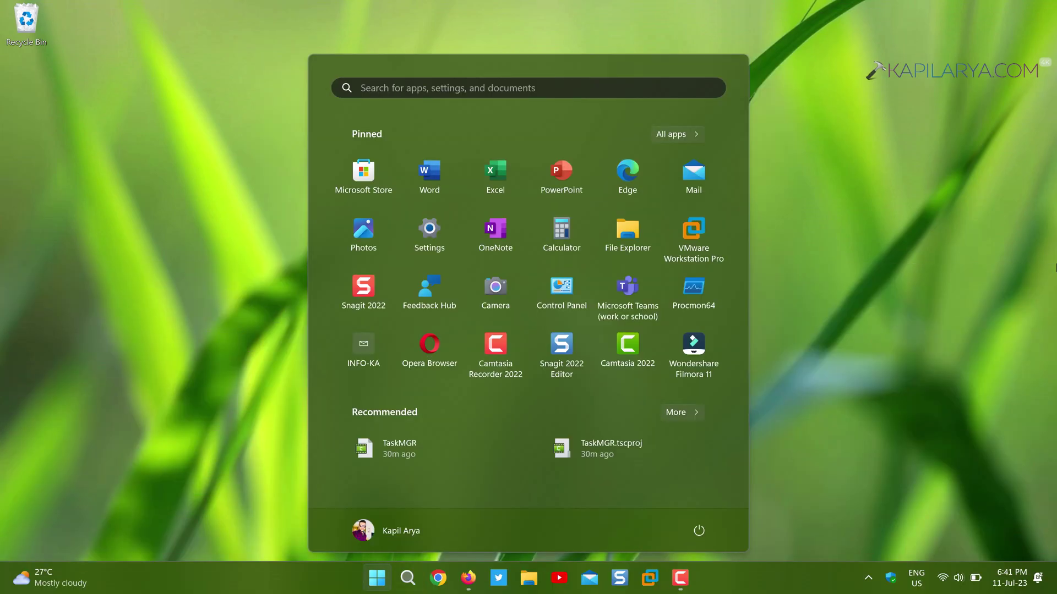
pyautogui.press('Tab')
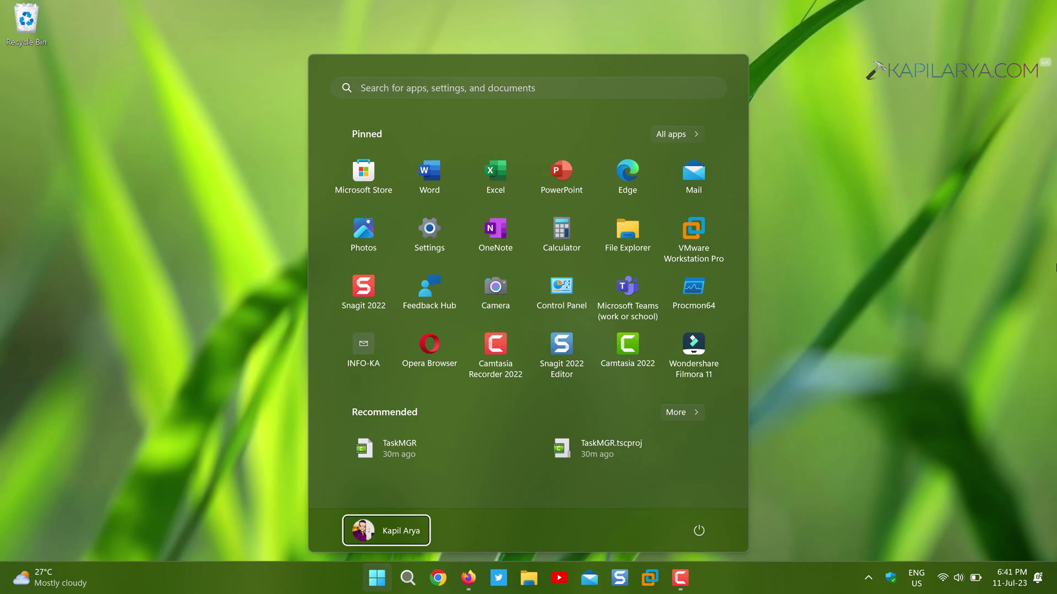
pyautogui.hotkey('shift', 'Tab')
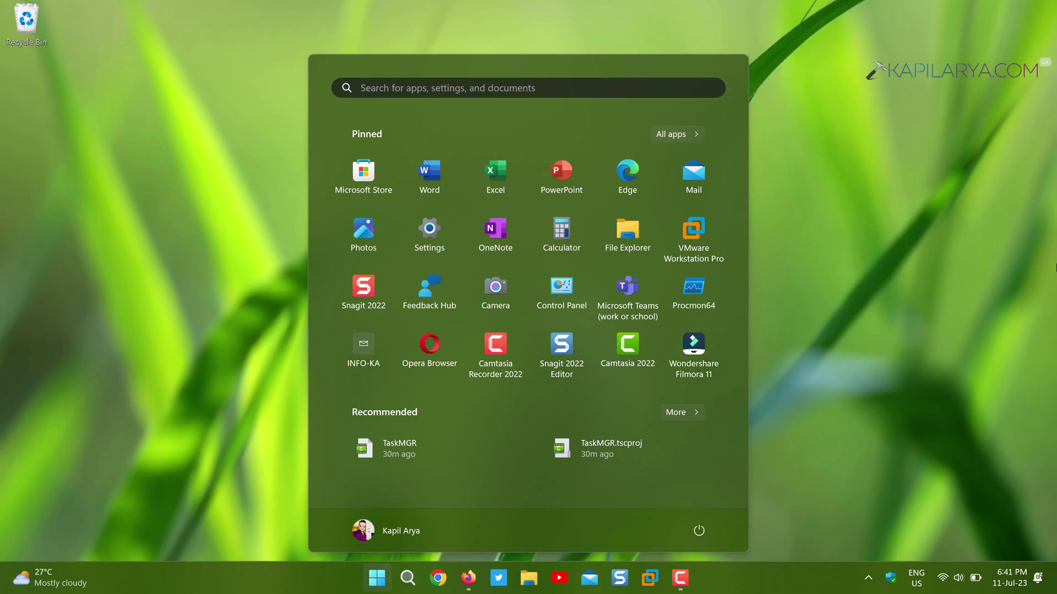
pyautogui.write('to')
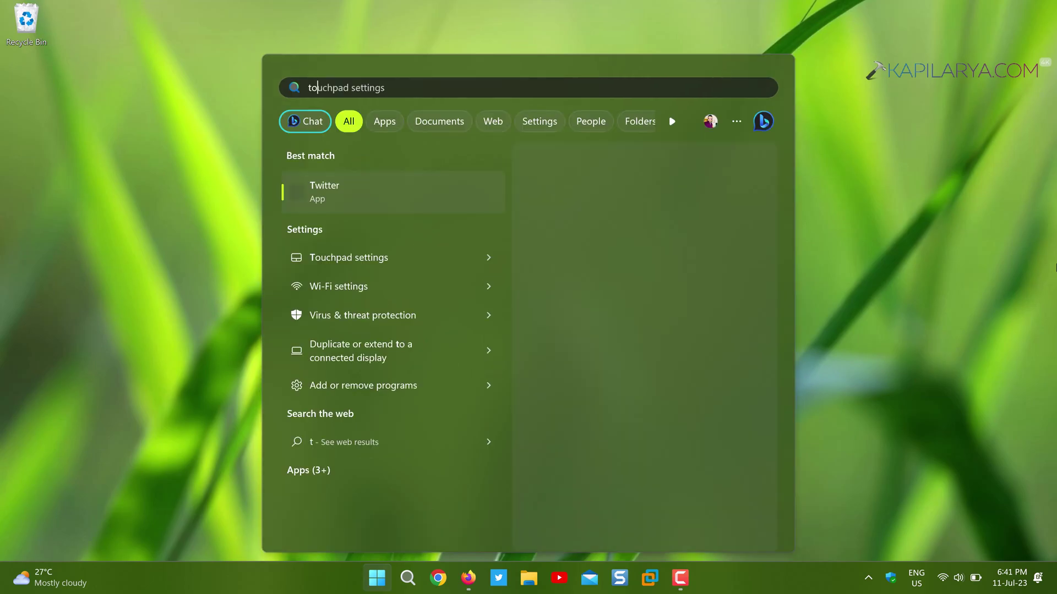
pyautogui.write('uchpad')
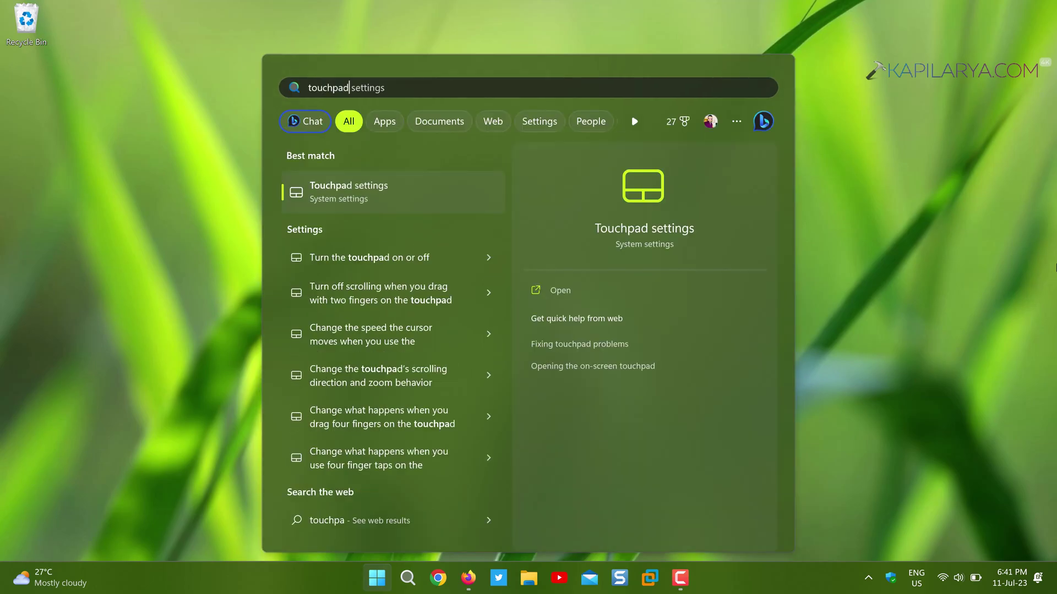
pyautogui.press('Down')
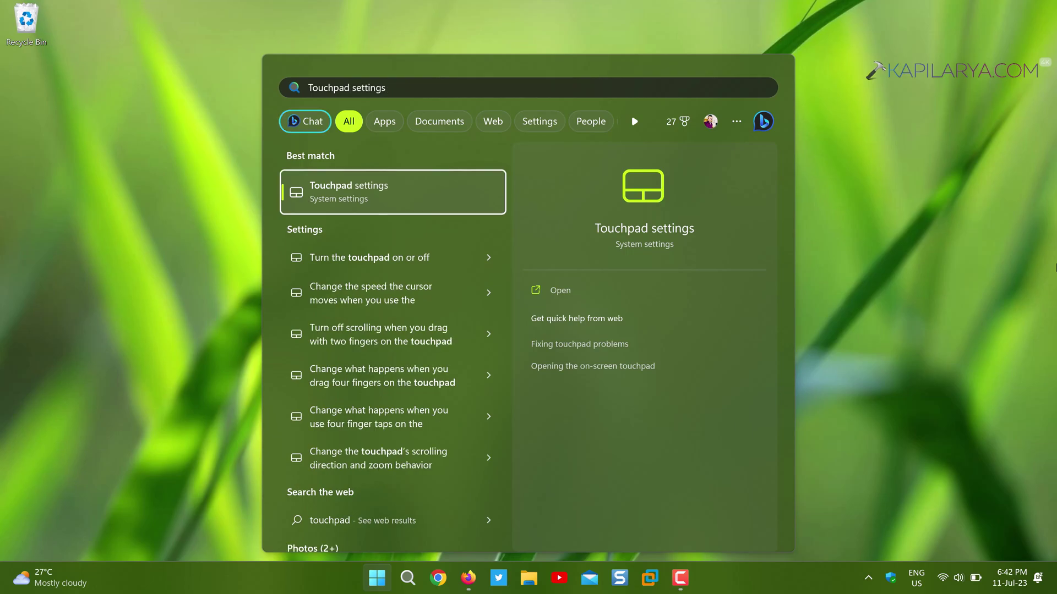
pyautogui.press('Return')
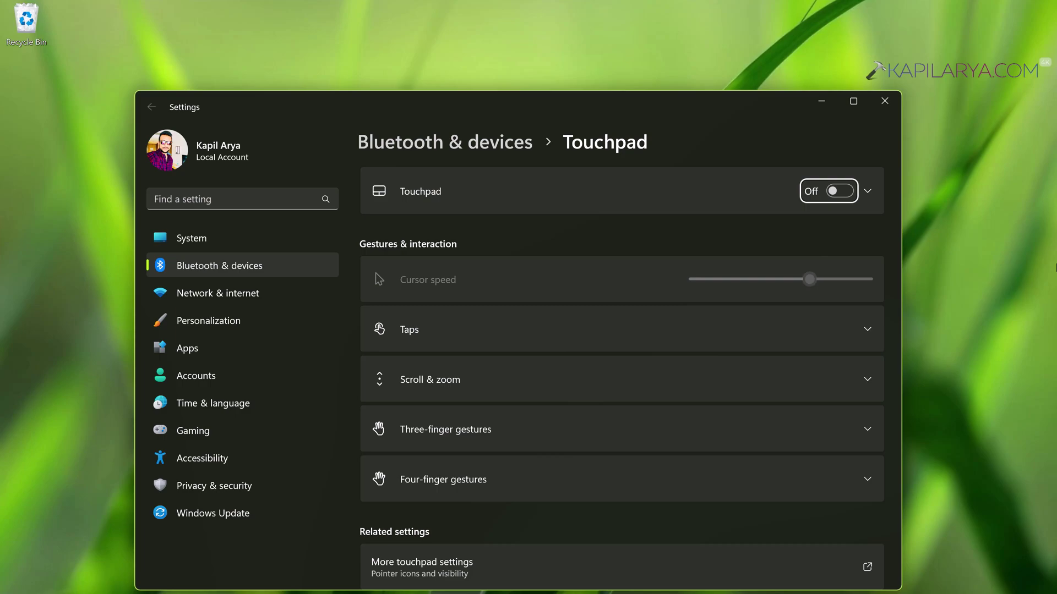
# Turn the Touchpad switch On, then close the Settings window.
pyautogui.press('space')
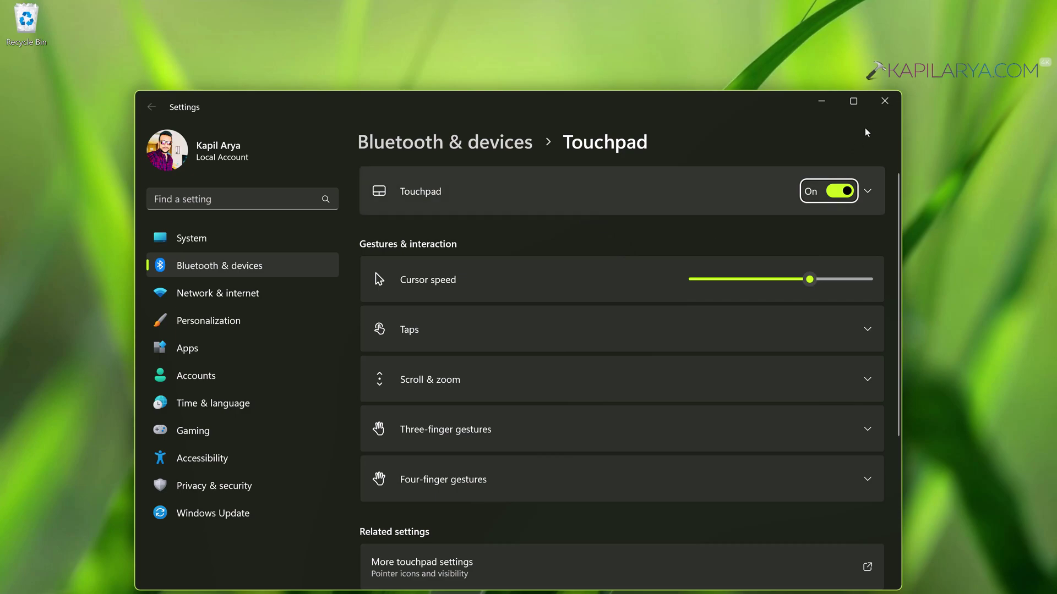
pyautogui.click(884, 104)
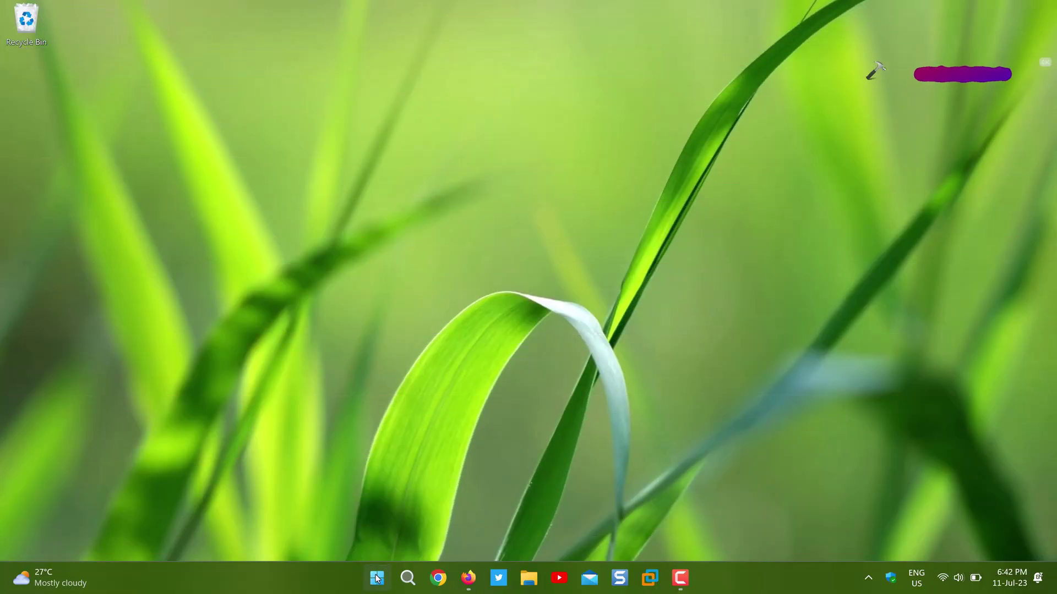
# Launch Settings from the Start button's right-click menu and open the Windows Update tile.
pyautogui.rightClick(377, 578)
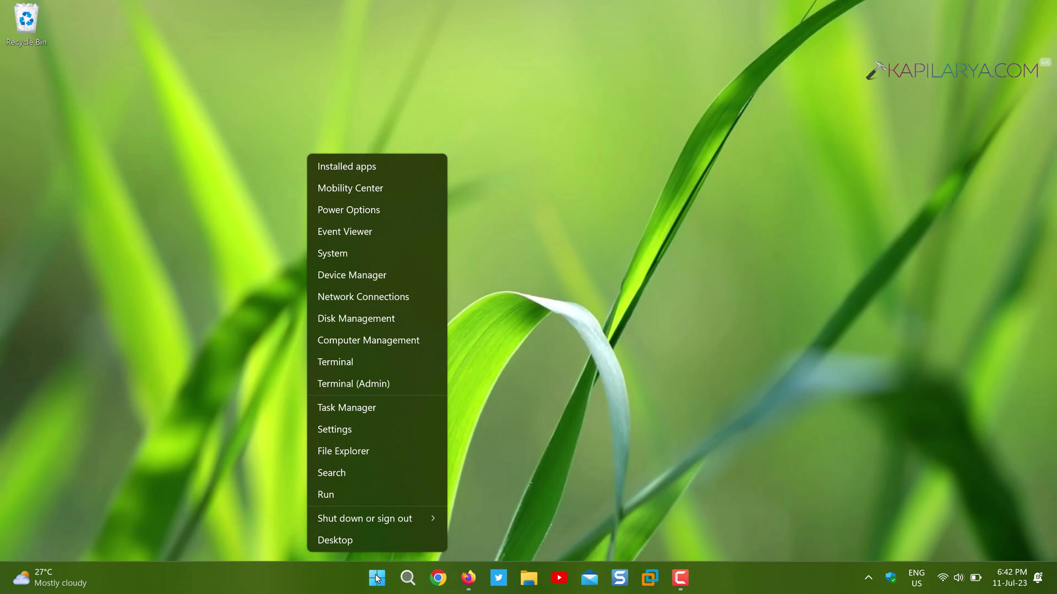
pyautogui.click(361, 428)
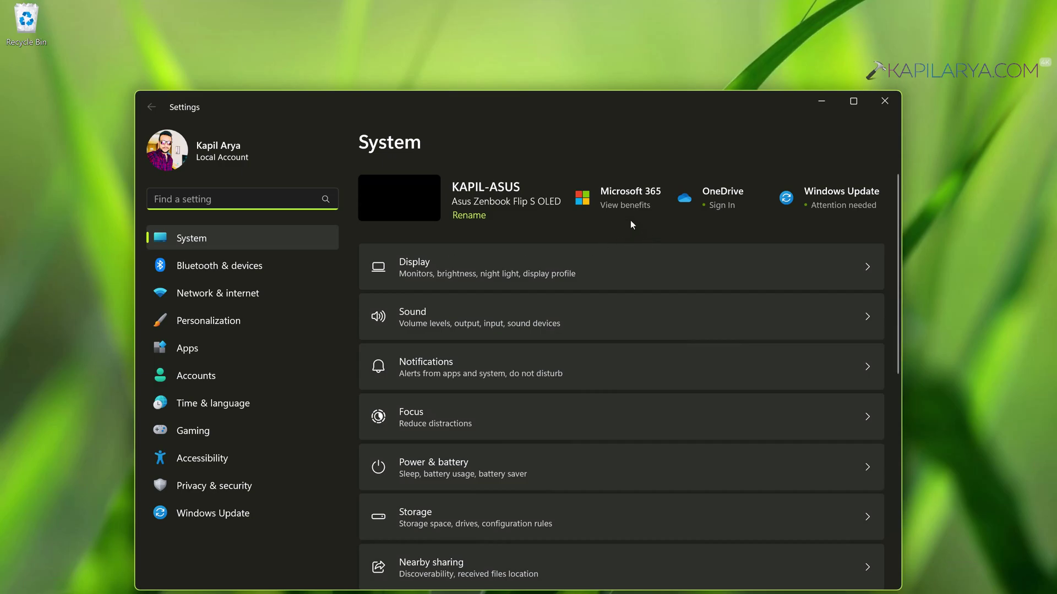
pyautogui.click(817, 196)
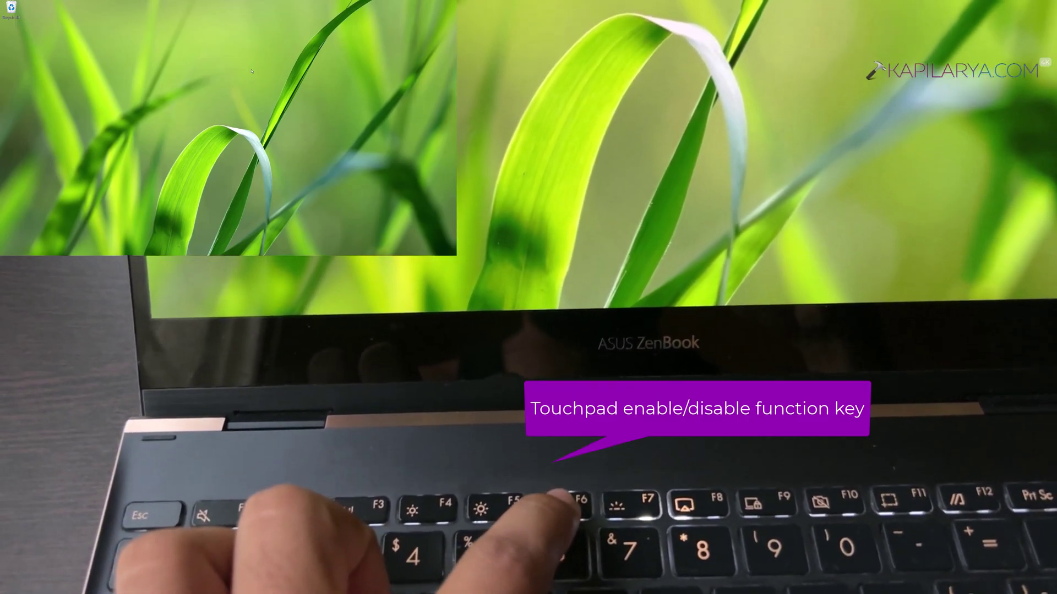
# Toggle the touchpad with F6 four times (off, on, off, on), leaving it enabled.
pyautogui.press('F6')
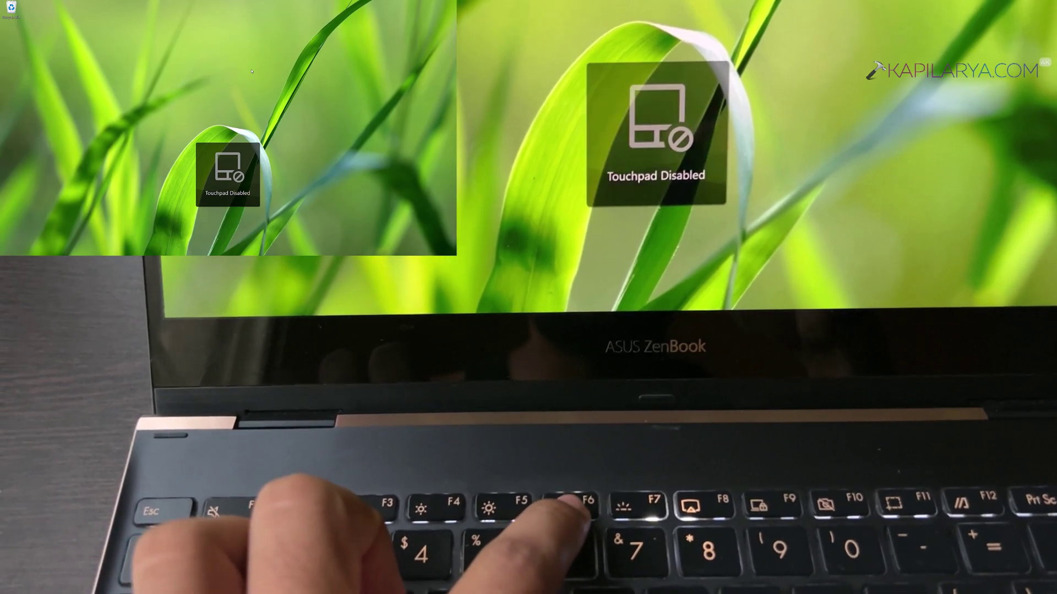
pyautogui.press('F6')
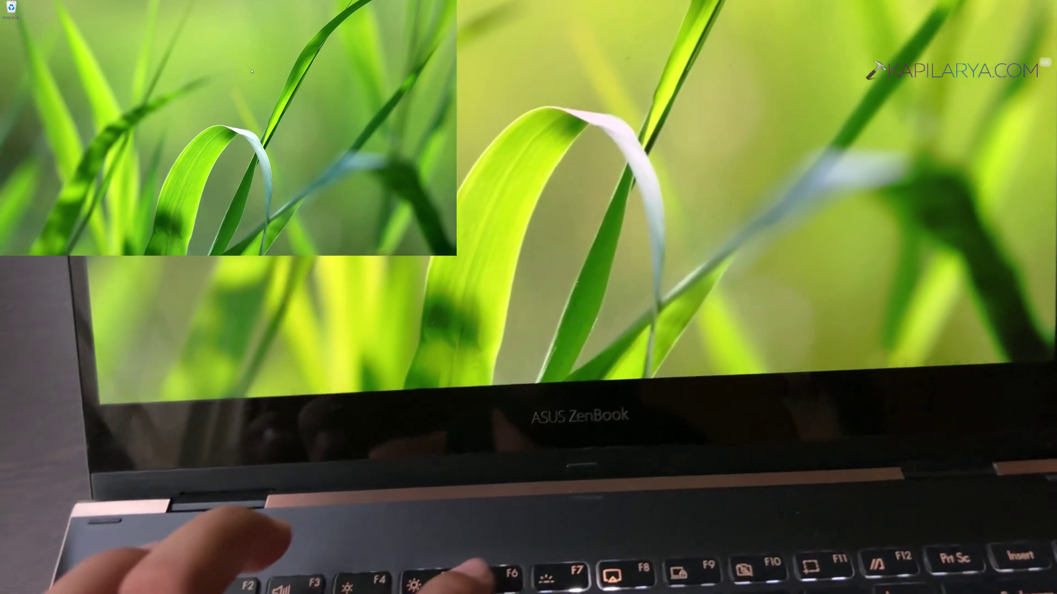
pyautogui.press('F6')
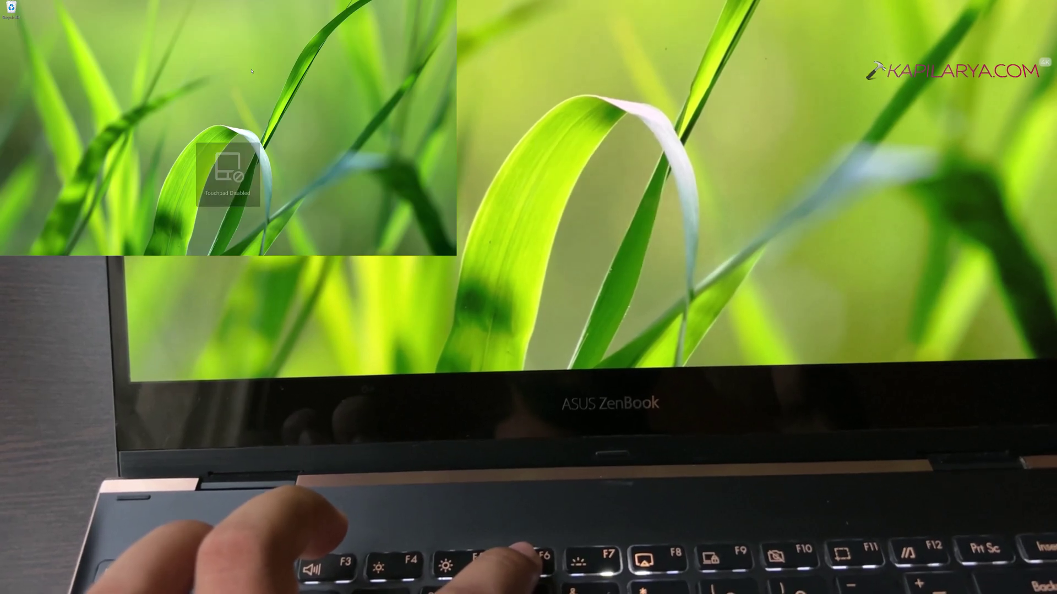
pyautogui.press('F6')
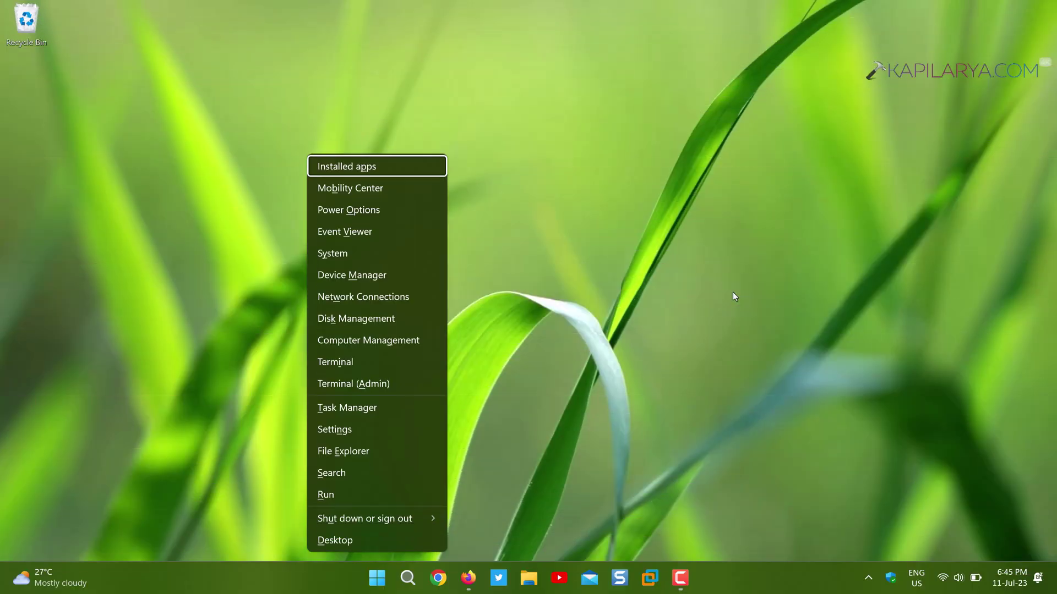
# Open Device Manager from the Win+X menu.
pyautogui.press('Down')
pyautogui.press('Down')
pyautogui.press('Down')
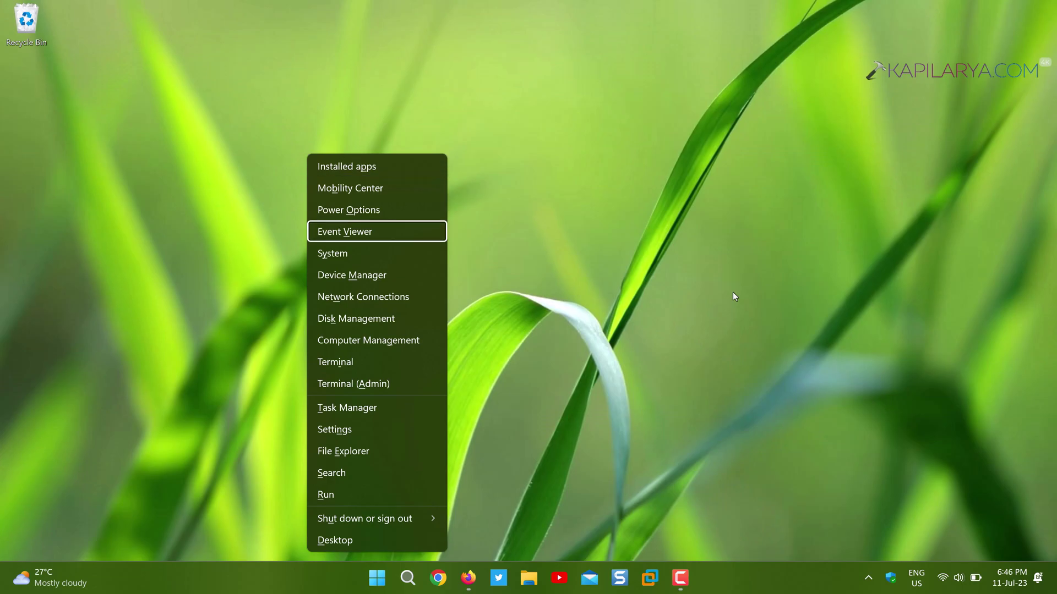
pyautogui.press('Down')
pyautogui.press('Down')
pyautogui.press('Return')
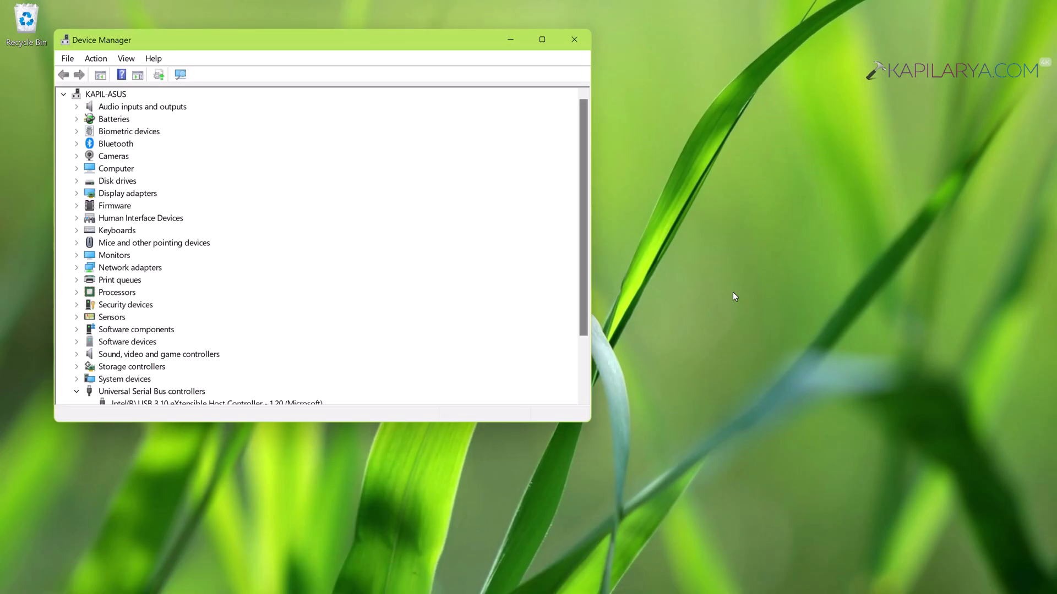
# Expand Human Interface Devices and select the ASUS Precision Touchpad.
pyautogui.press('Tab')
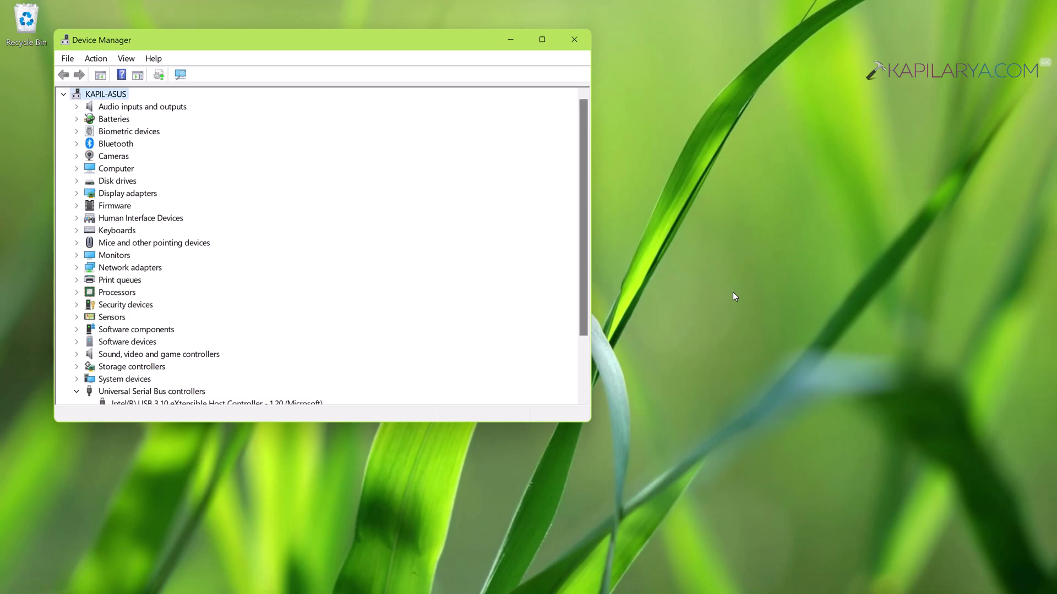
pyautogui.press('Down')
pyautogui.press('Down')
pyautogui.press('Down')
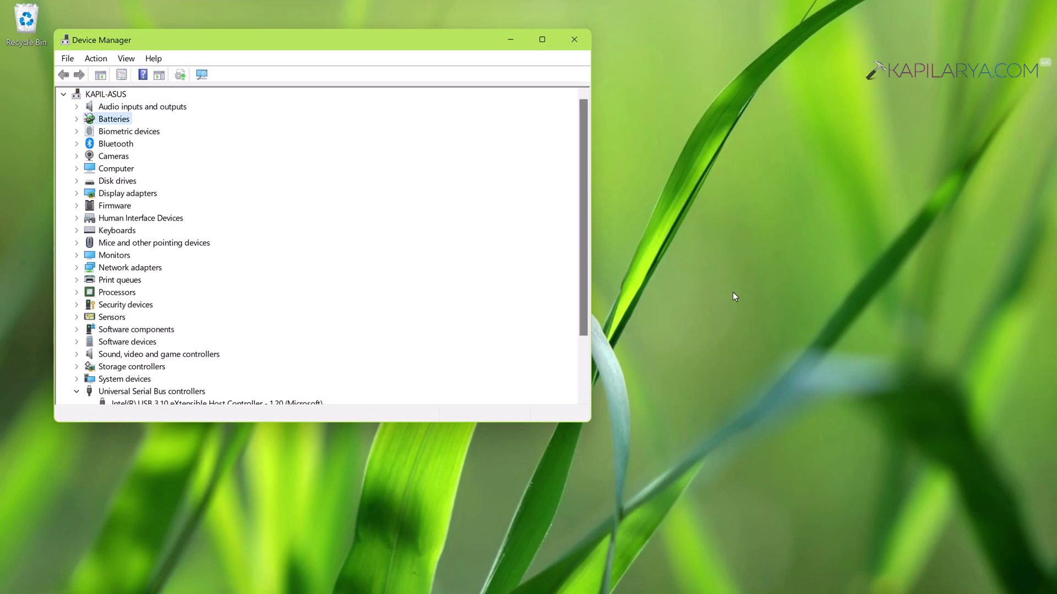
pyautogui.press('Down')
pyautogui.press('Down')
pyautogui.press('Down')
pyautogui.press('Down')
pyautogui.press('Down')
pyautogui.press('Down')
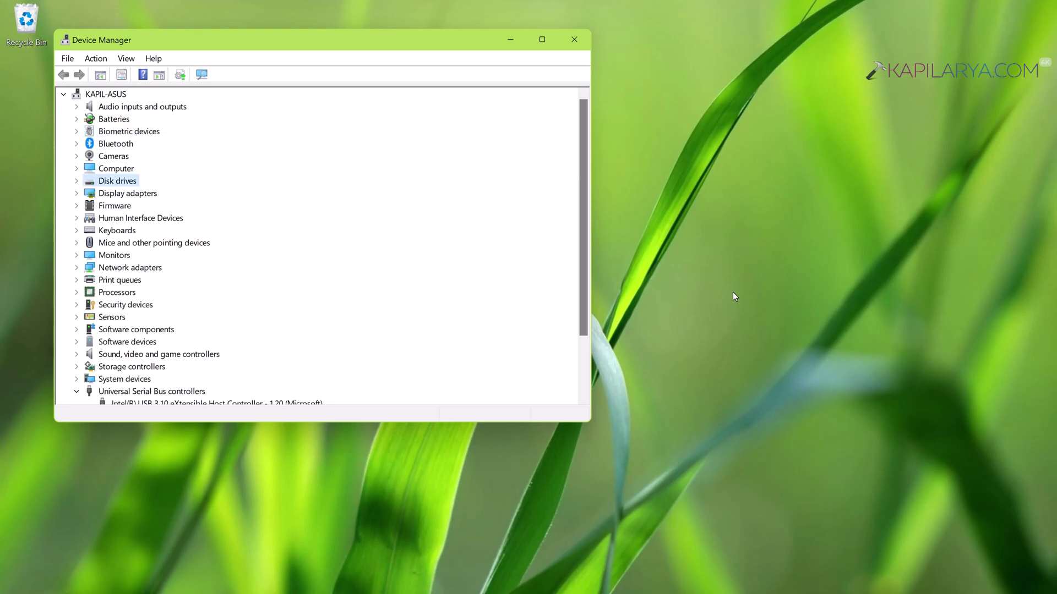
pyautogui.press('Down')
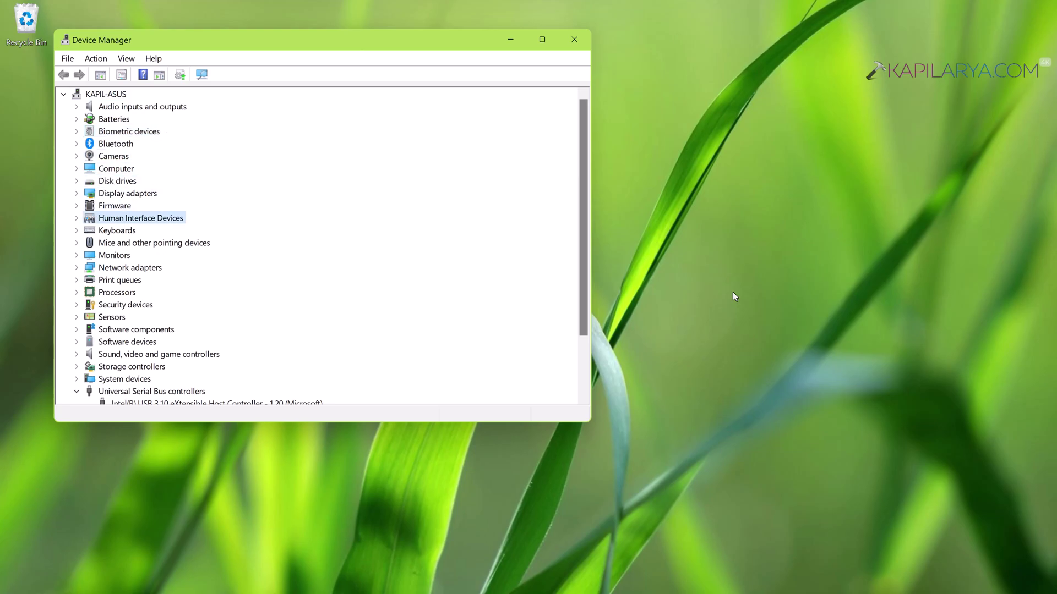
pyautogui.press('Right')
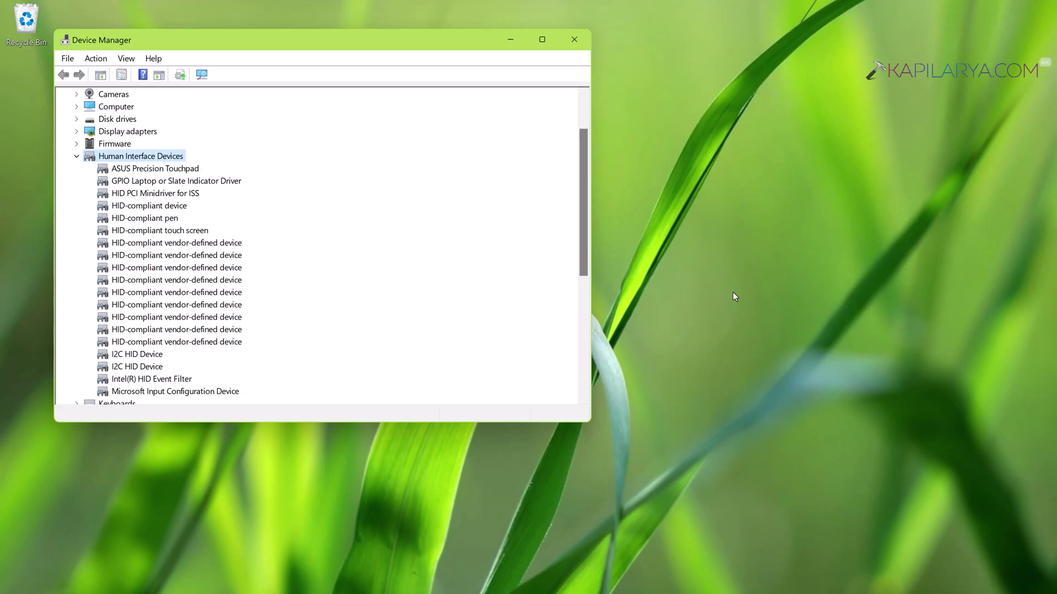
pyautogui.press('Down')
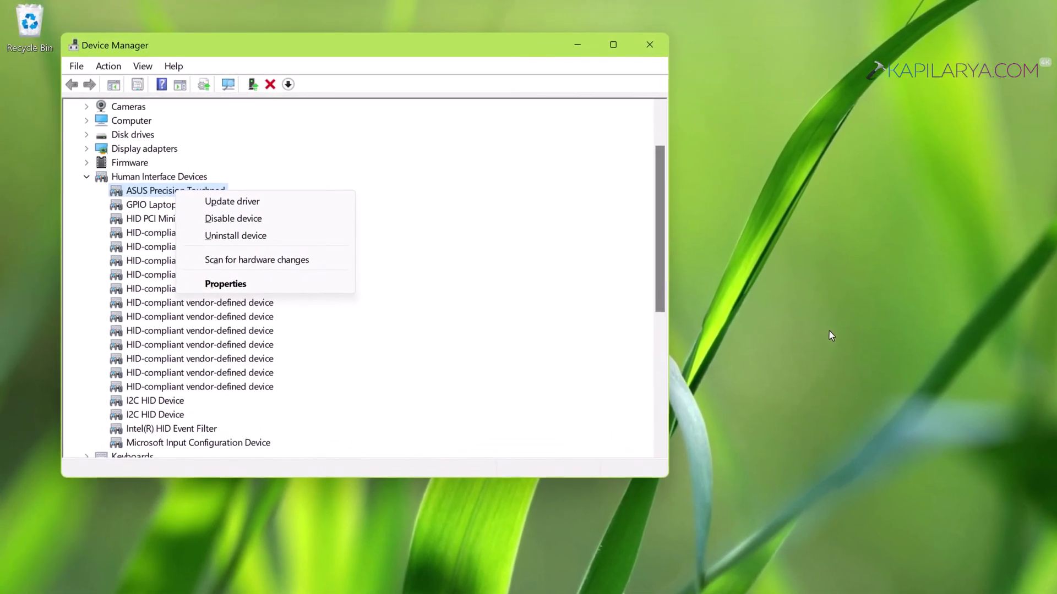
pyautogui.press('Down')
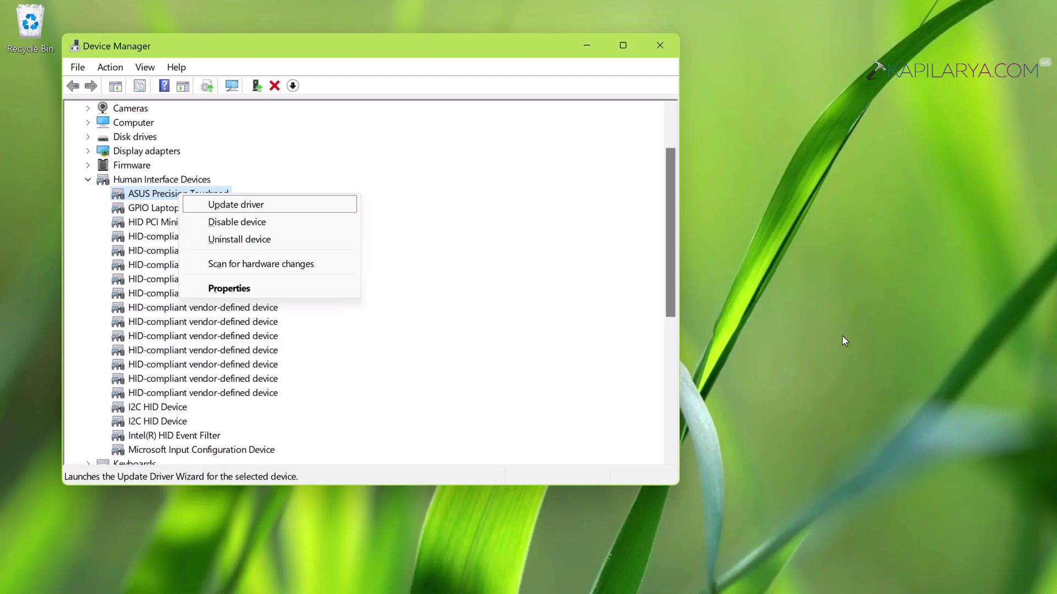
# Start Update driver for the touchpad, compare automatic and manual search options, then cancel.
pyautogui.press('Return')
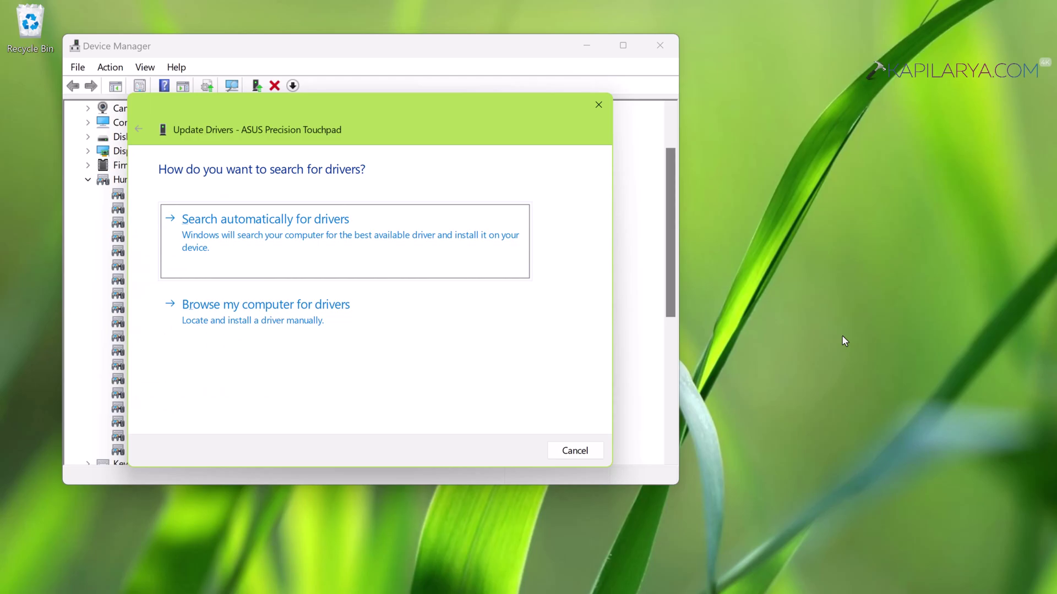
pyautogui.press('Down')
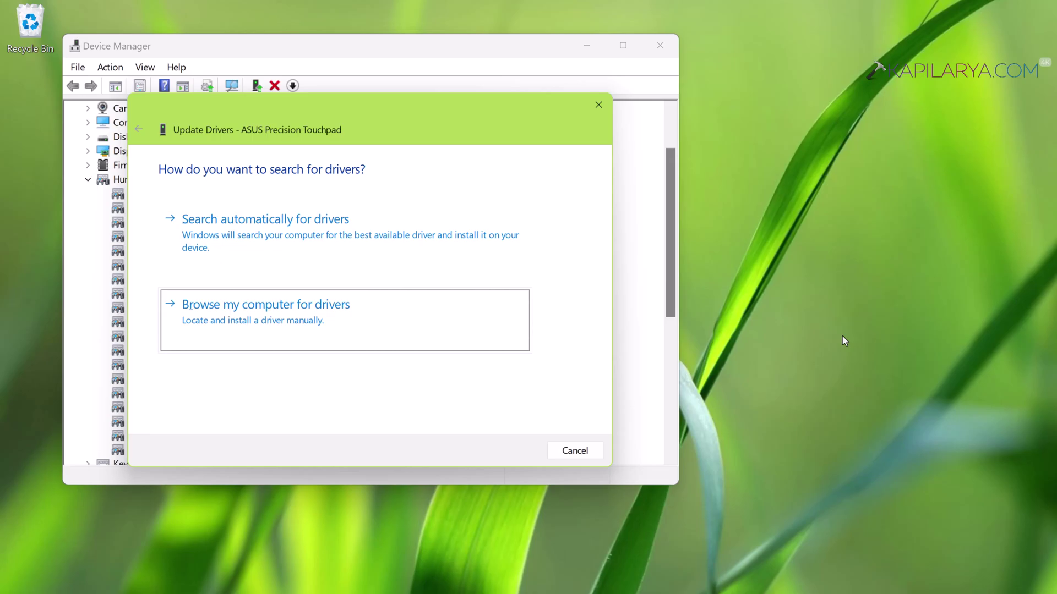
pyautogui.press('Up')
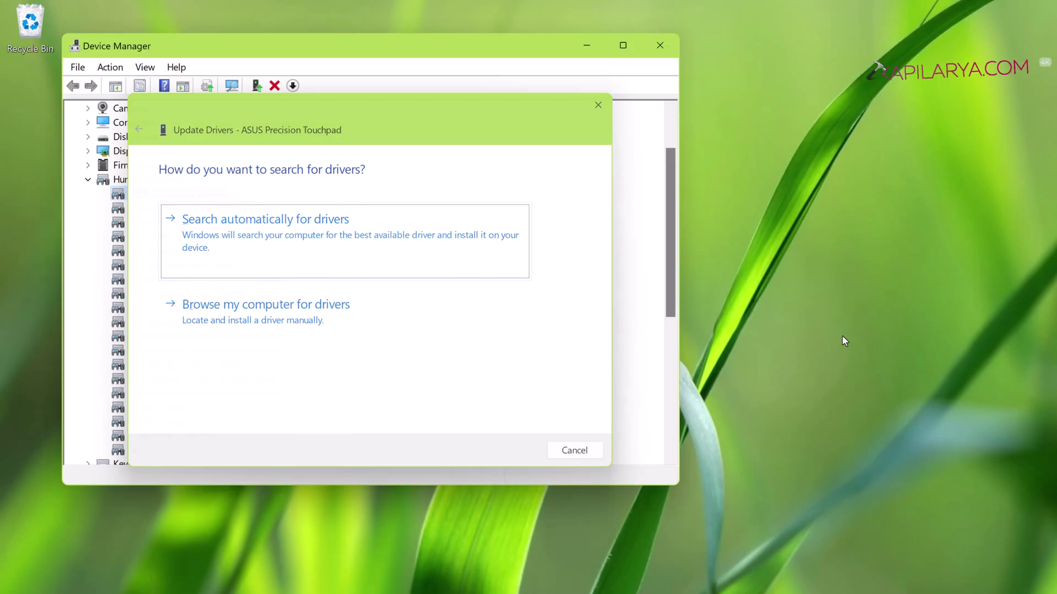
pyautogui.press('Escape')
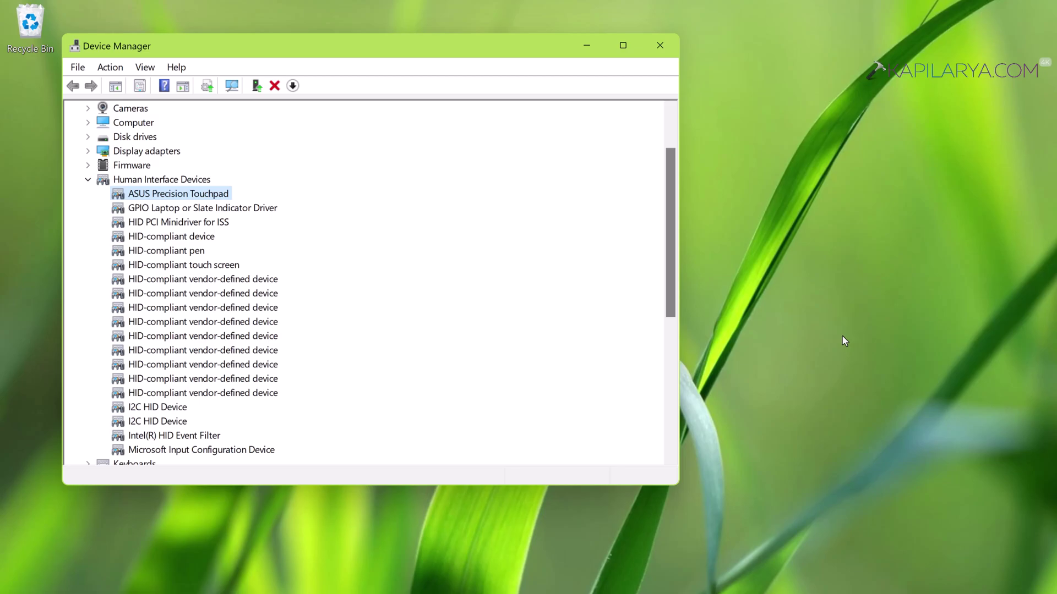
# Choose Uninstall device for the ASUS Precision Touchpad and tick 'Attempt to remove the driver for this device'.
pyautogui.hotkey('shift', 'F10')
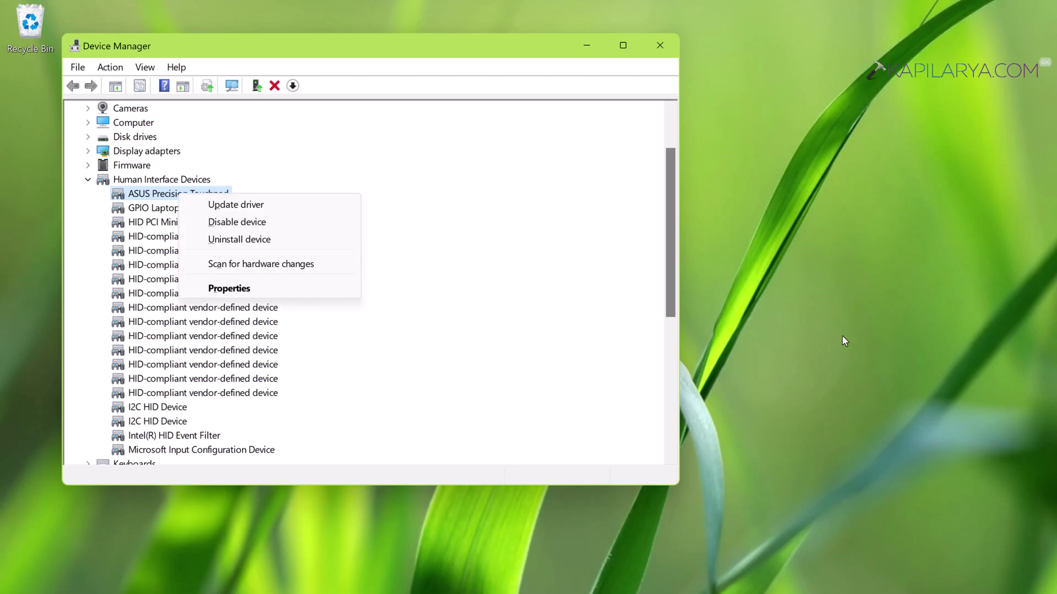
pyautogui.press('Down')
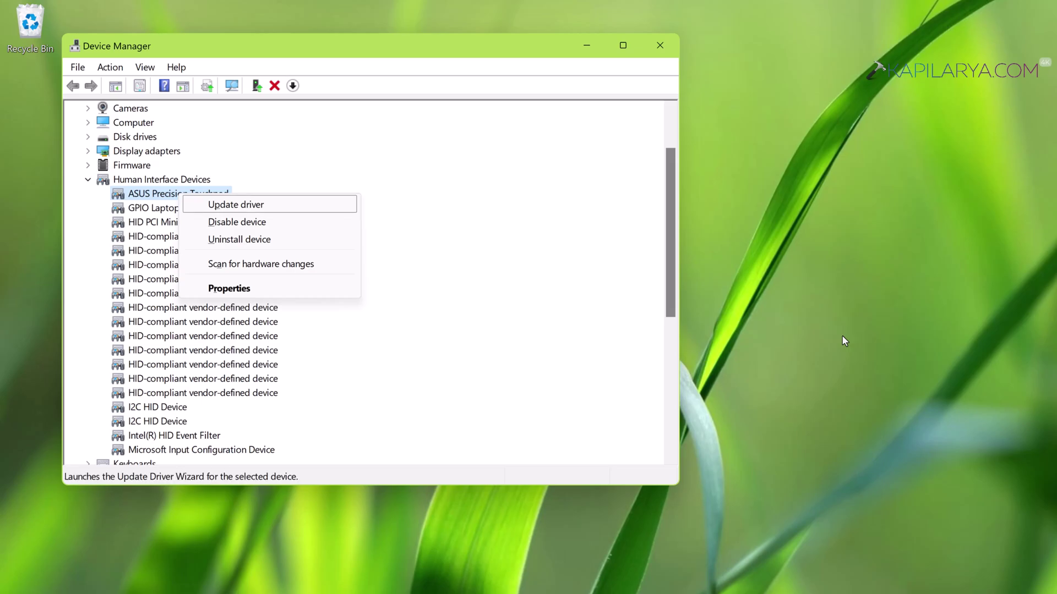
pyautogui.press('Down')
pyautogui.press('Down')
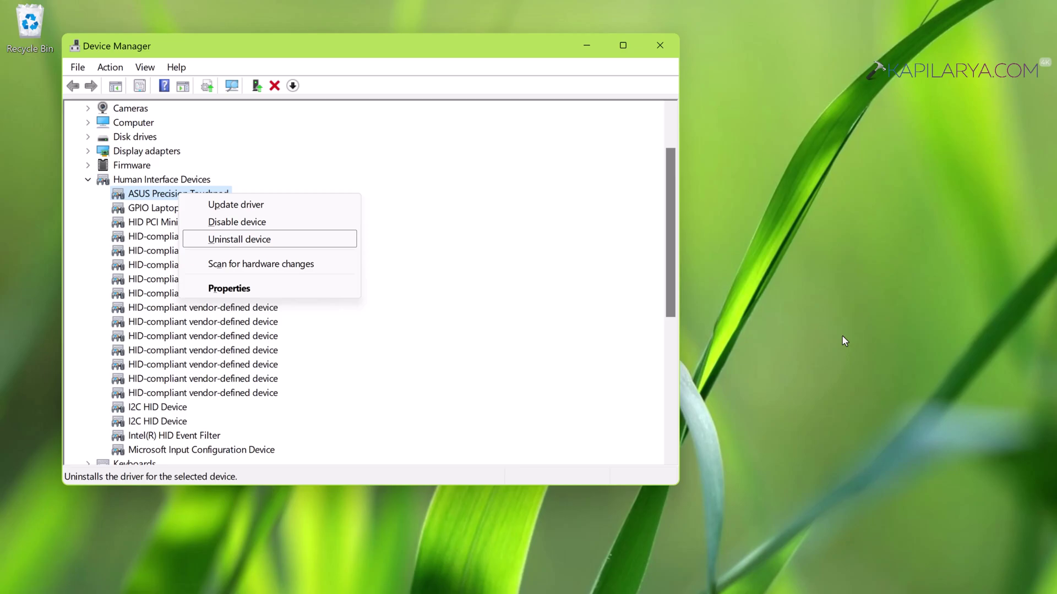
pyautogui.press('Return')
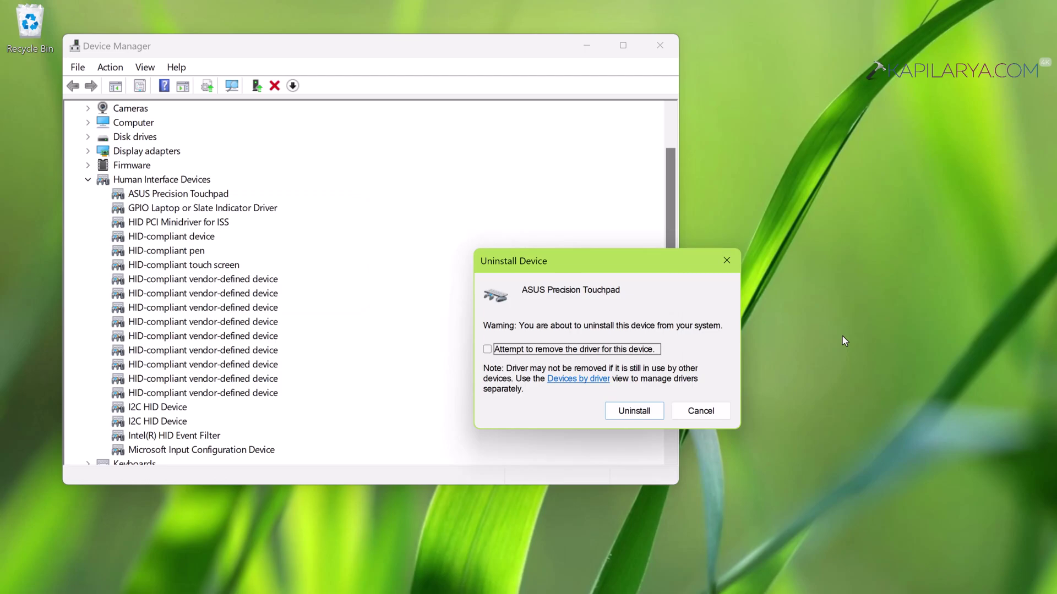
pyautogui.press('space')
pyautogui.press('Tab')
pyautogui.press('Tab')
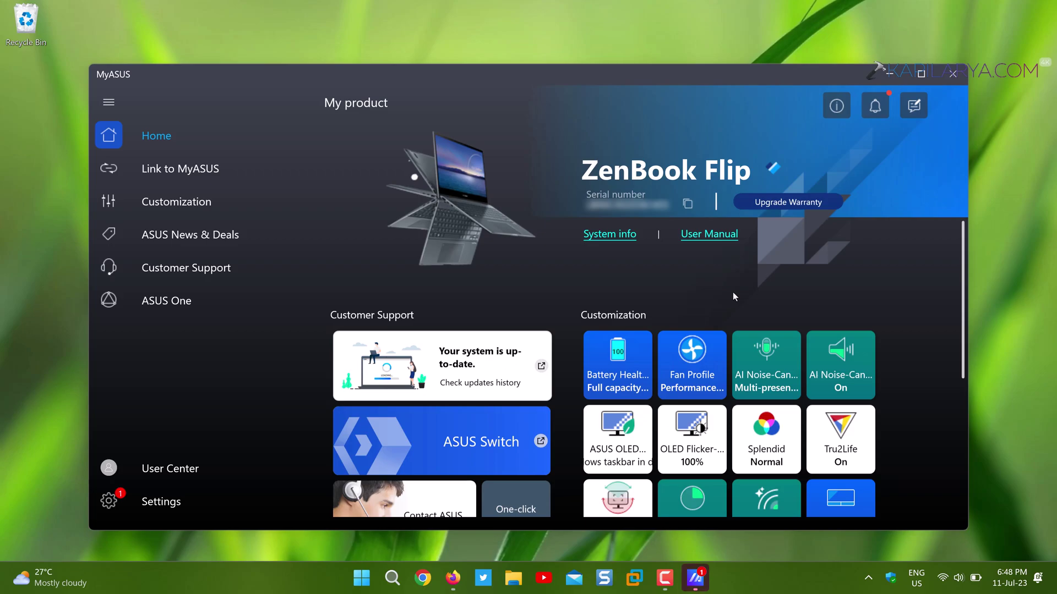
# Scroll the MyASUS Home page's Customization tiles and open the Touchpad Lock tile.
pyautogui.scroll(-2, 963, 385)
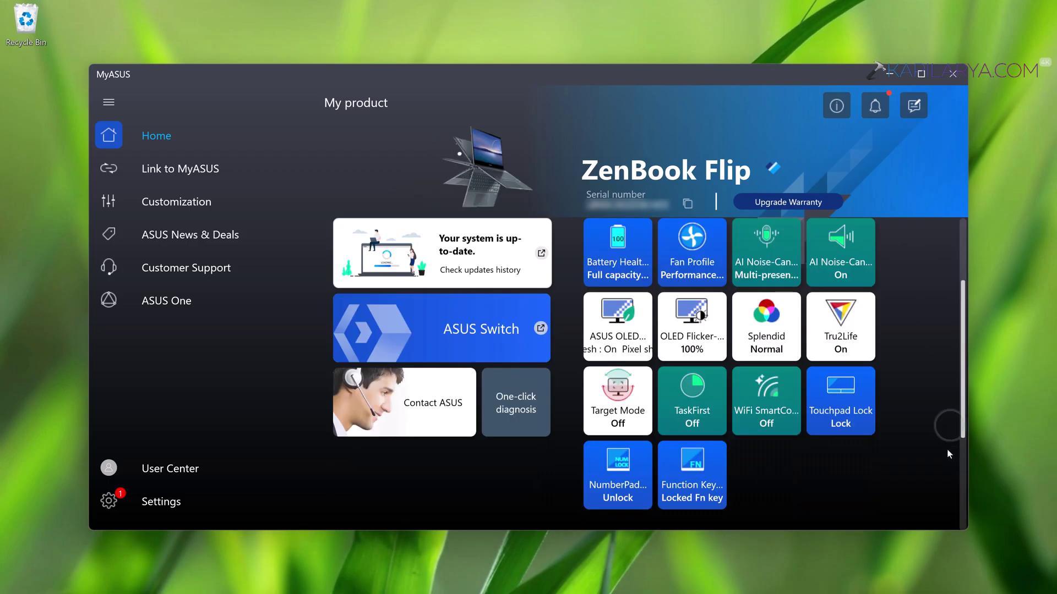
pyautogui.scroll(1, 649, 369)
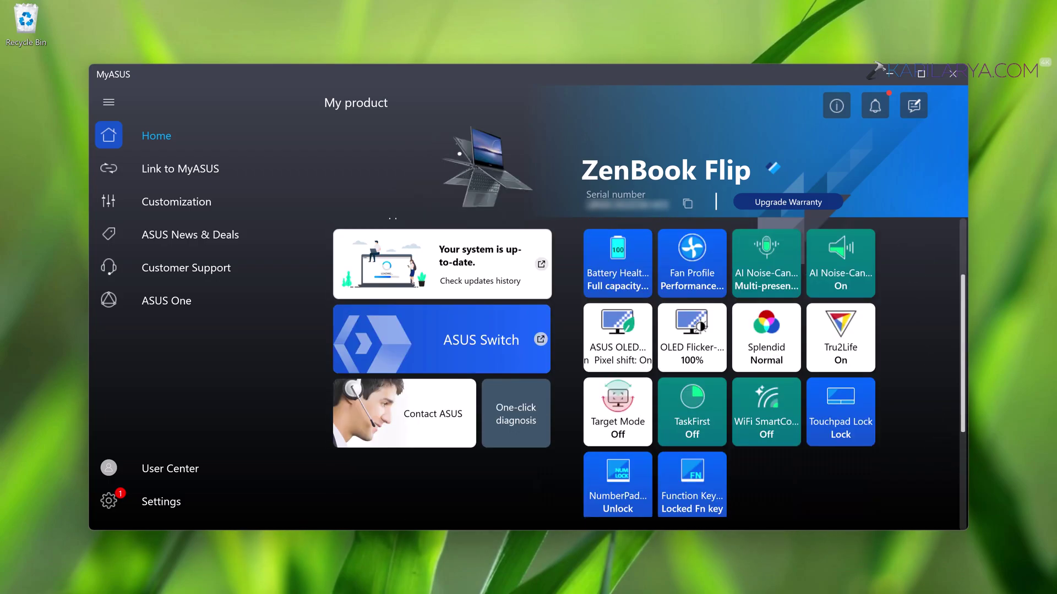
pyautogui.scroll(1, 605, 368)
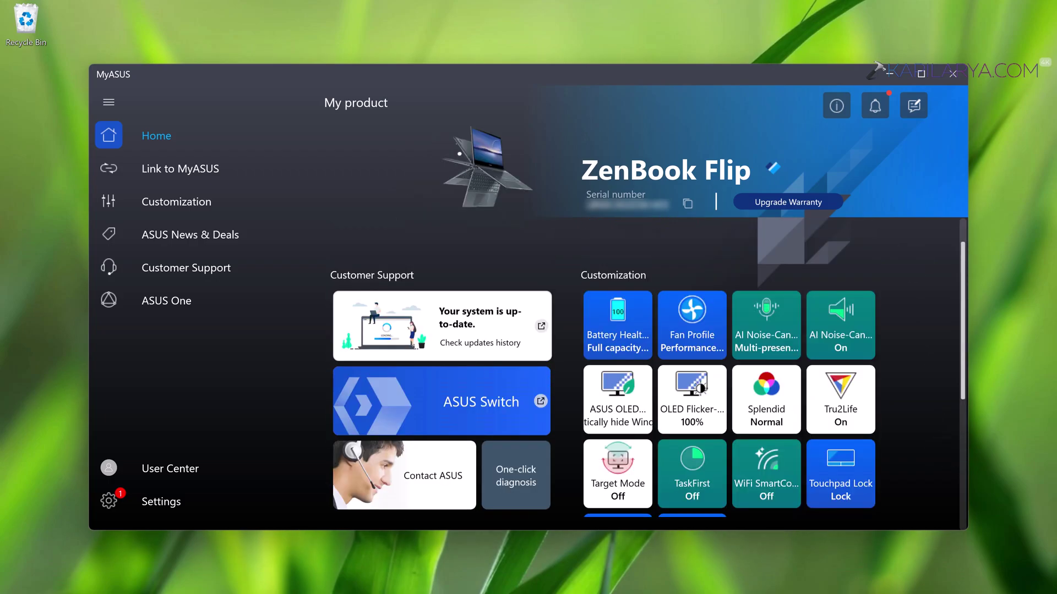
pyautogui.click(840, 473)
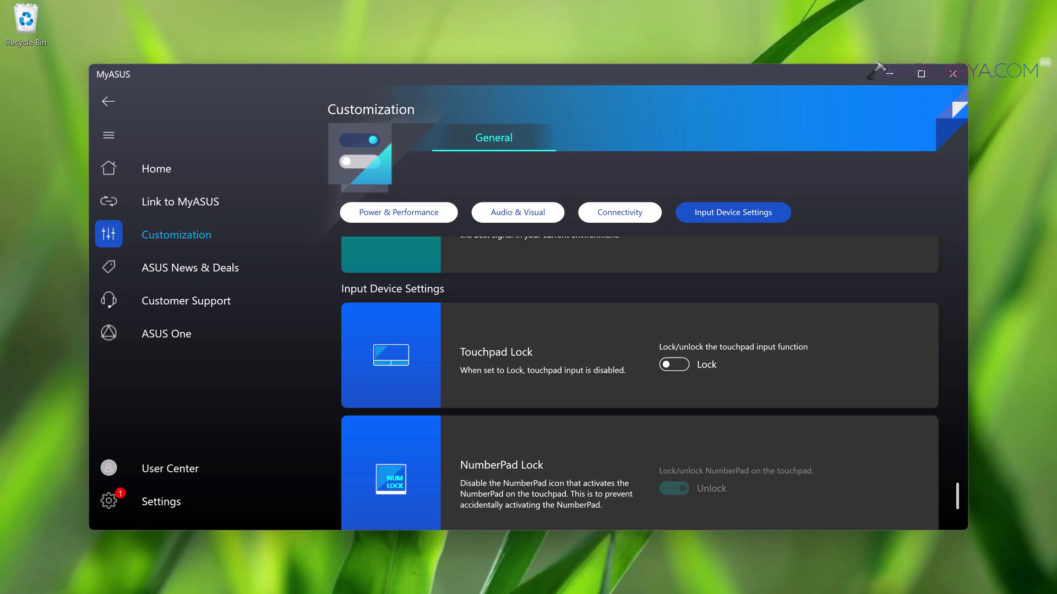
# Flip the Touchpad Lock toggle on the Customization page from Lock to Unlock.
pyautogui.click(675, 365)
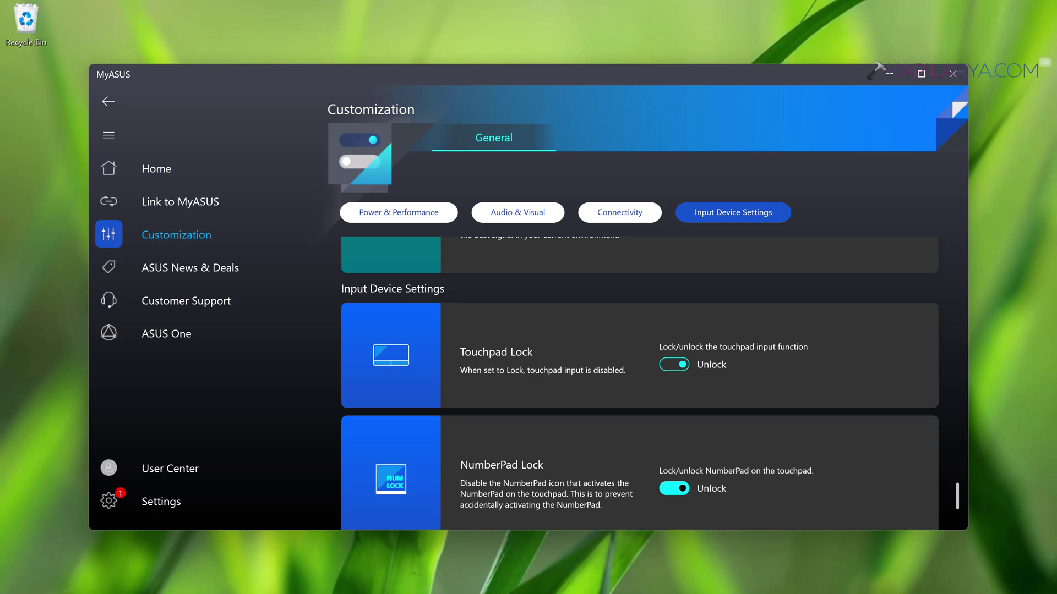